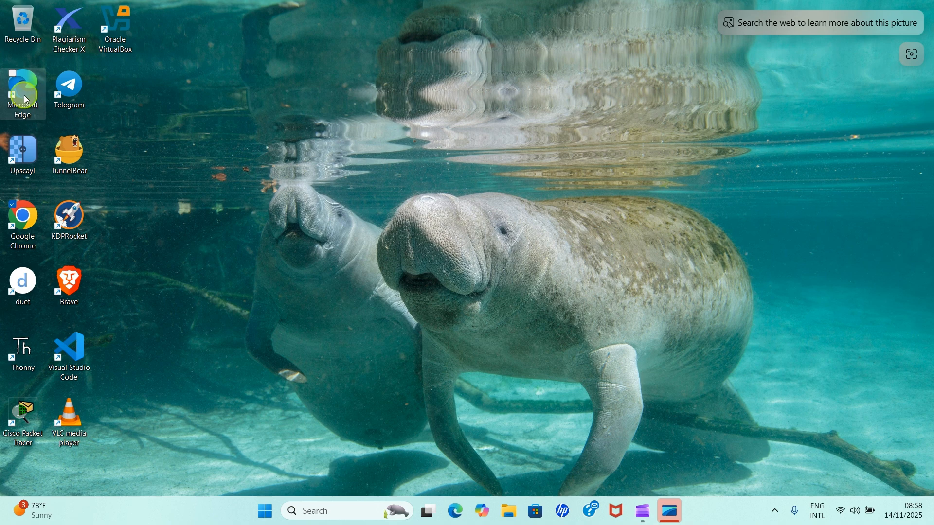
# - Open clipchamp.com in Microsoft Edge
pyautogui.doubleClick(26, 96)
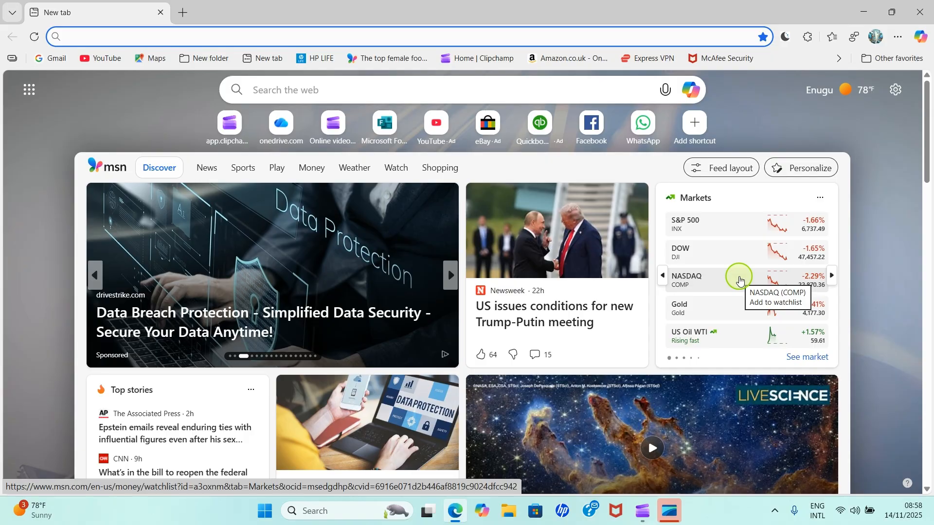
pyautogui.write('clipchamp.com')
pyautogui.press('Return')
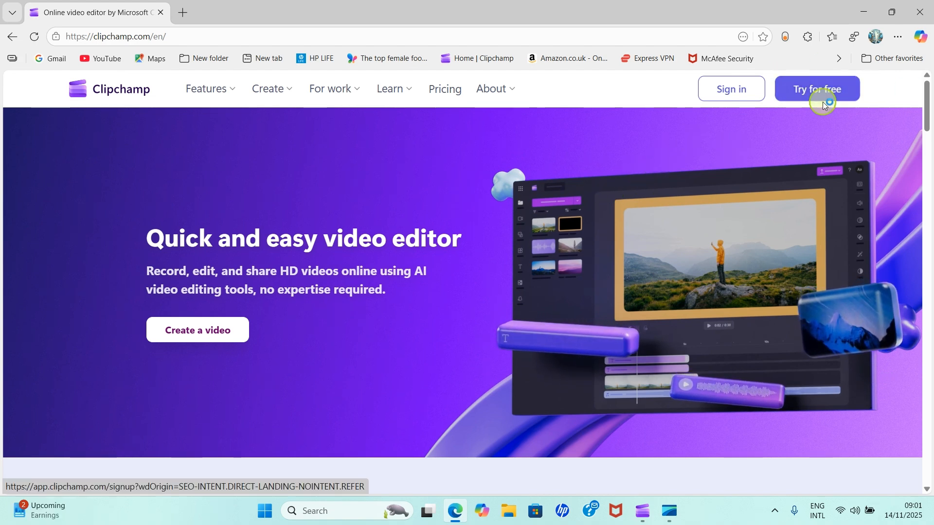
# - Sign in to Clipchamp with the saved Microsoft account
pyautogui.click(722, 89)
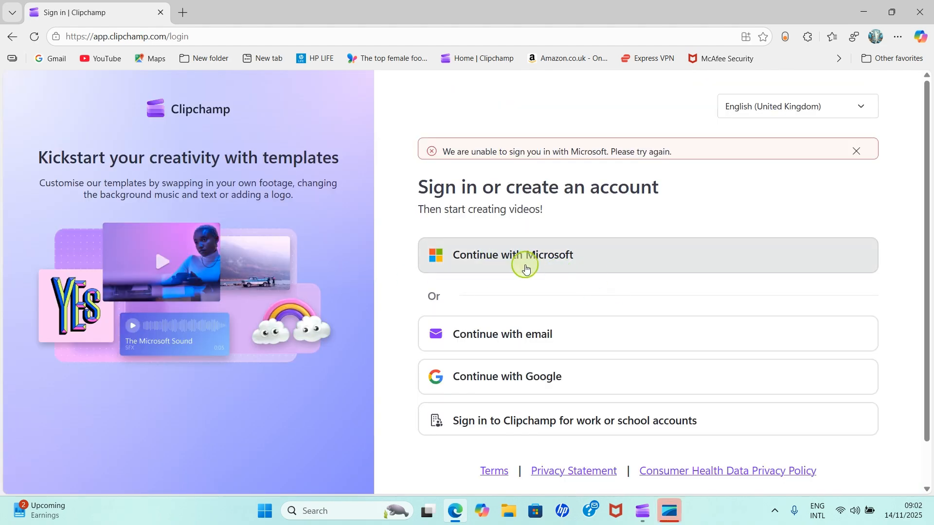
pyautogui.click(623, 257)
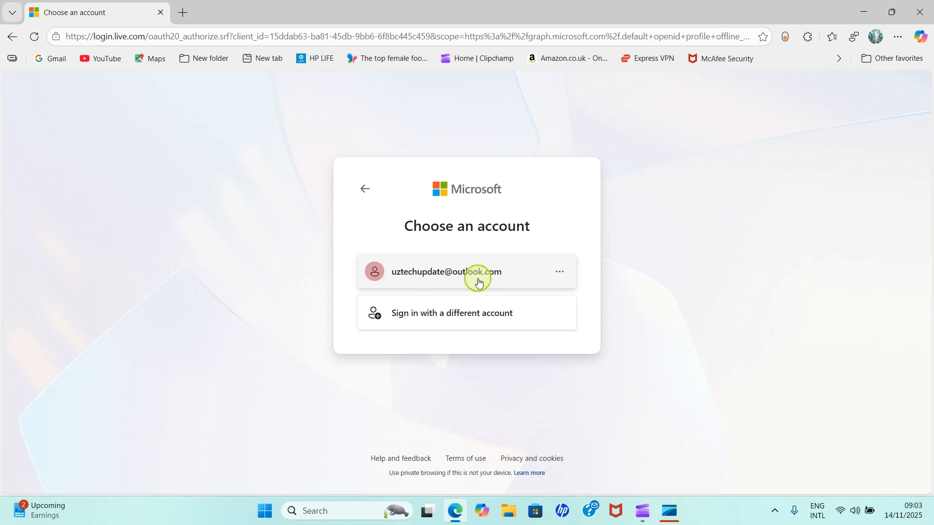
pyautogui.click(478, 282)
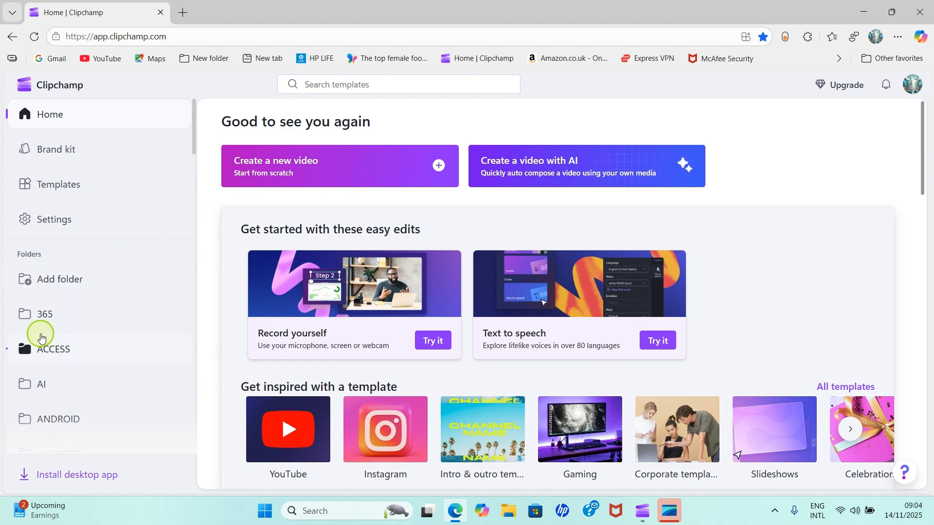
# - Create a new video inside the existing folder listed between EDUCATION and EXCEL
pyautogui.scroll(-3, 39, 335)
pyautogui.scroll(-12, 42, 334)
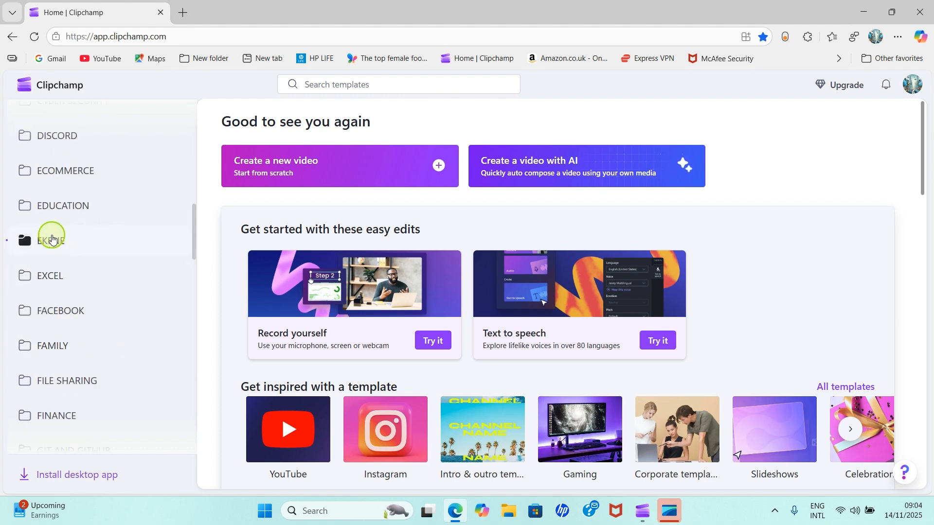
pyautogui.click(65, 241)
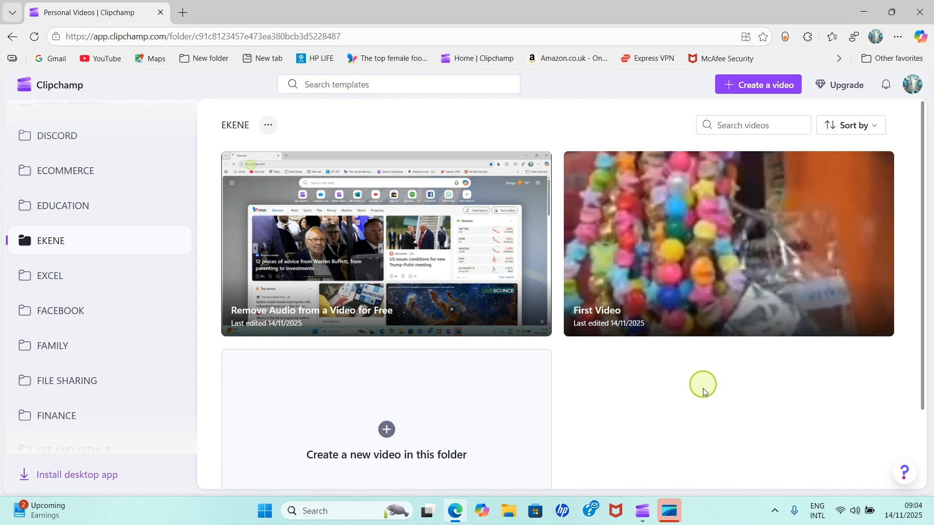
pyautogui.click(765, 87)
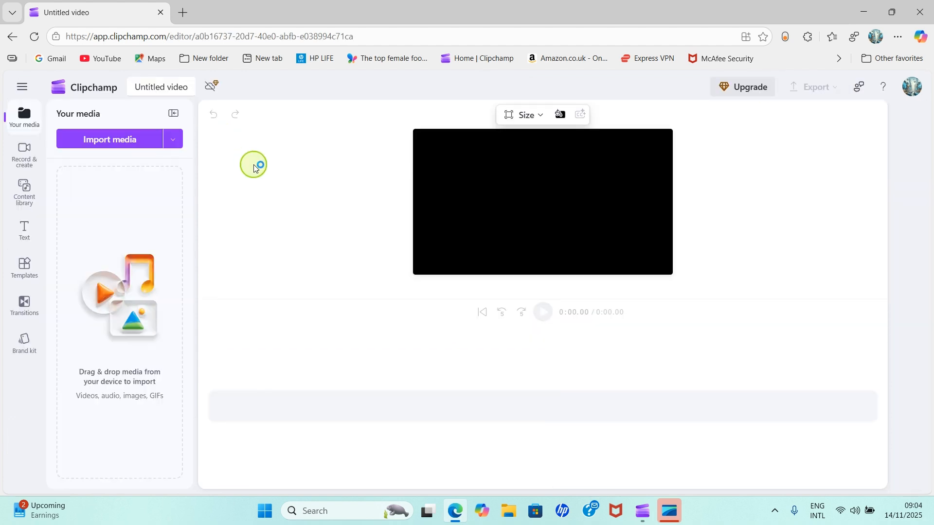
# - Rename the untitled project as "2nd video"
pyautogui.click(159, 84)
pyautogui.press('BackSpace')
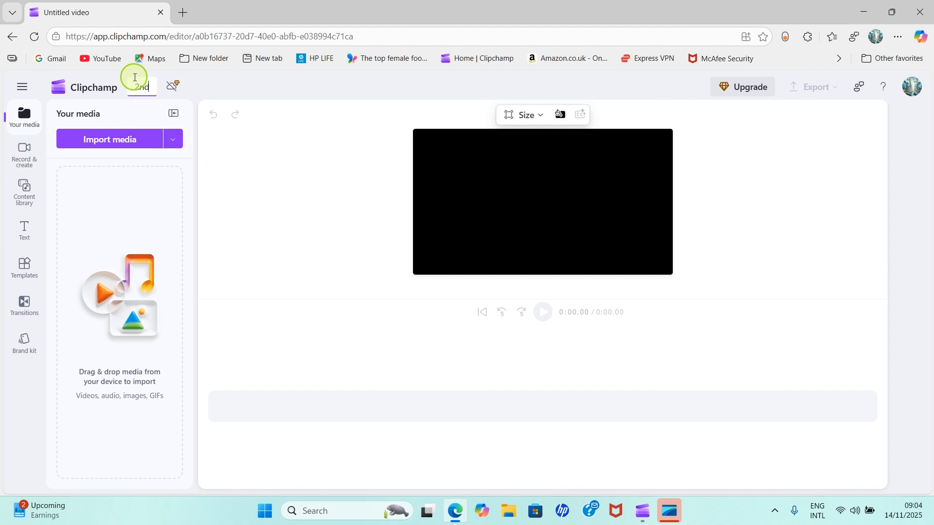
pyautogui.write('2nd video')
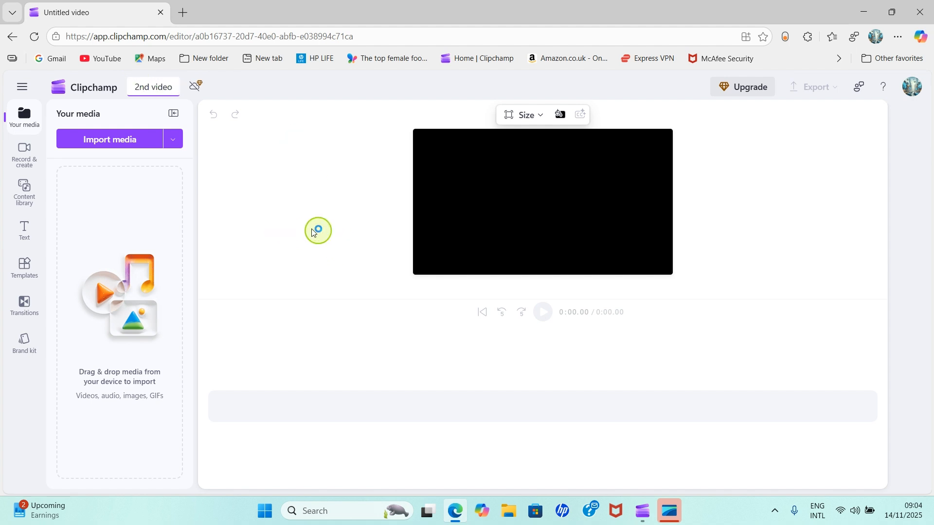
pyautogui.click(145, 88)
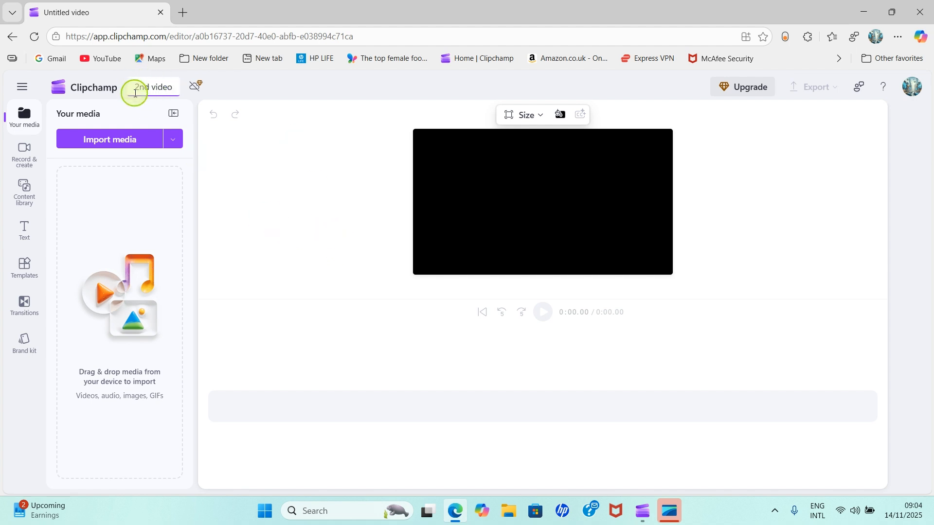
pyautogui.click(17, 115)
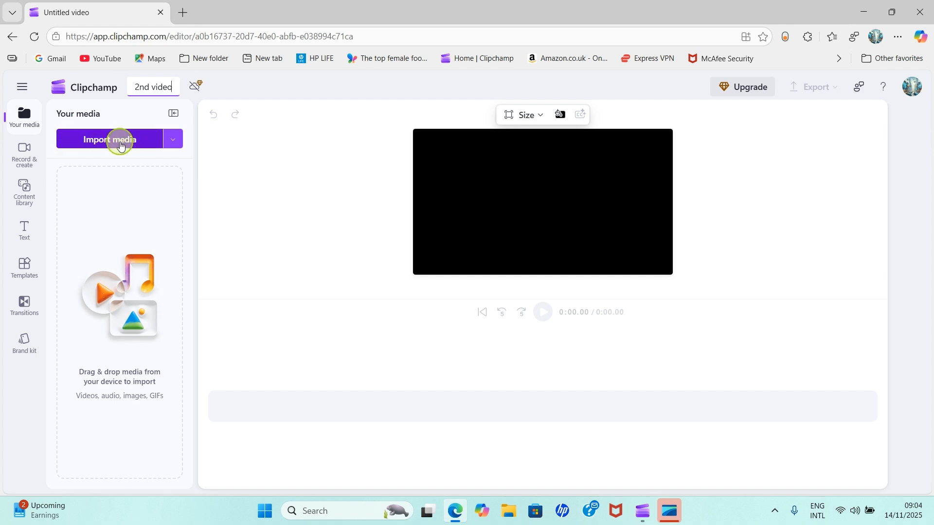
# - Import the video file "2nd" from the Videos subfolder named like the project's Clipchamp folder
pyautogui.click(103, 140)
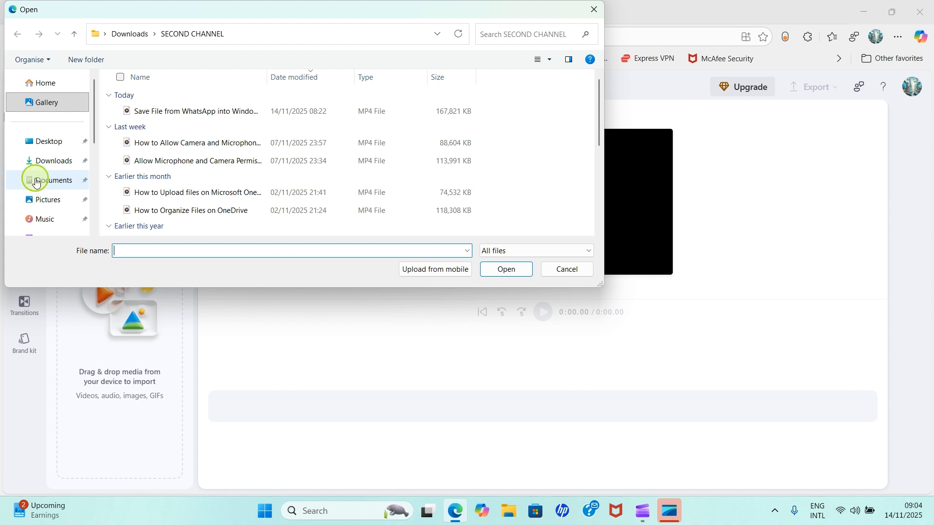
pyautogui.scroll(-2, 35, 175)
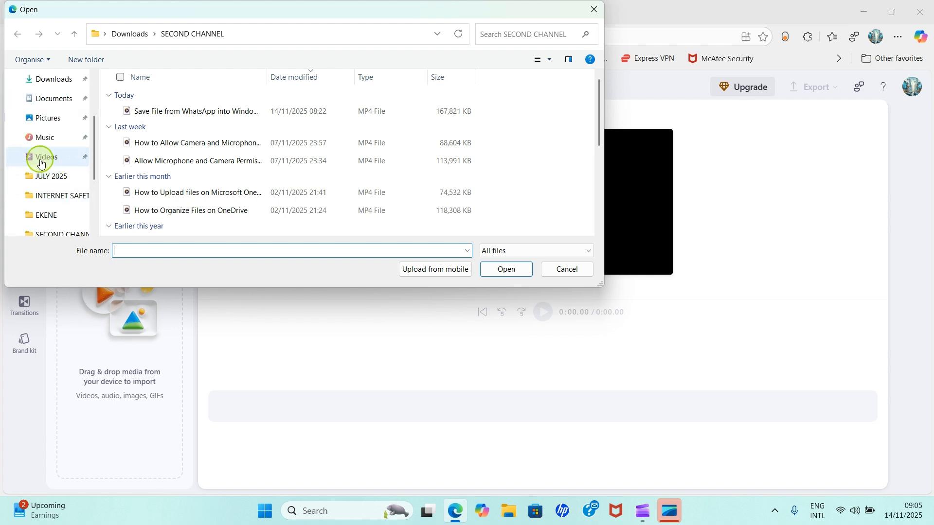
pyautogui.click(41, 163)
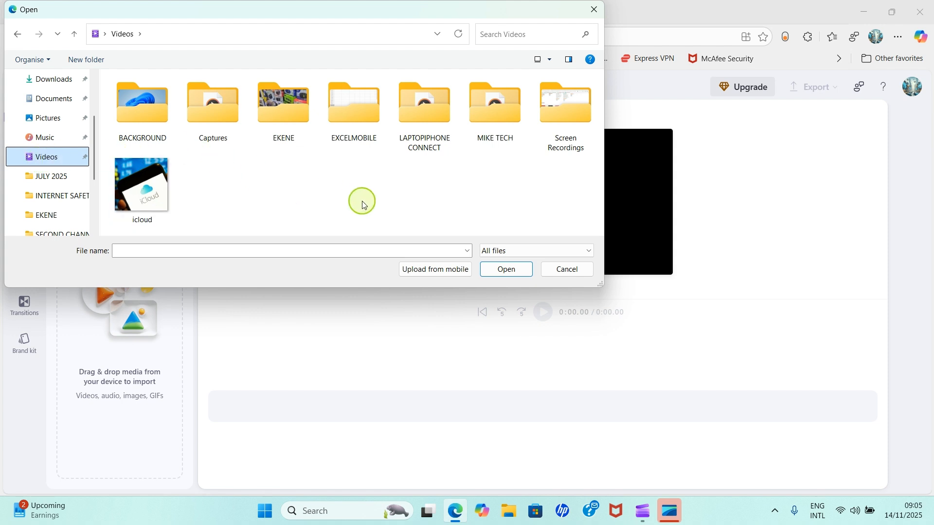
pyautogui.doubleClick(278, 122)
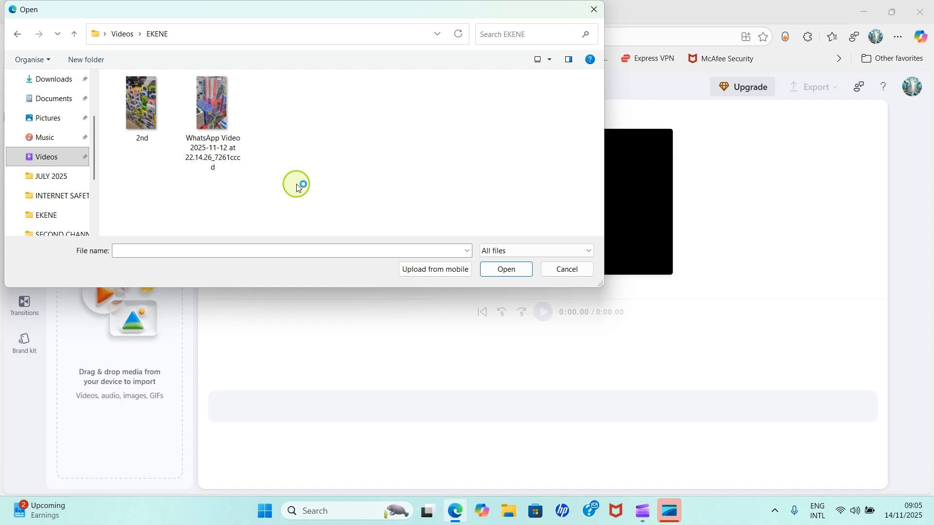
pyautogui.click(132, 105)
pyautogui.click(508, 269)
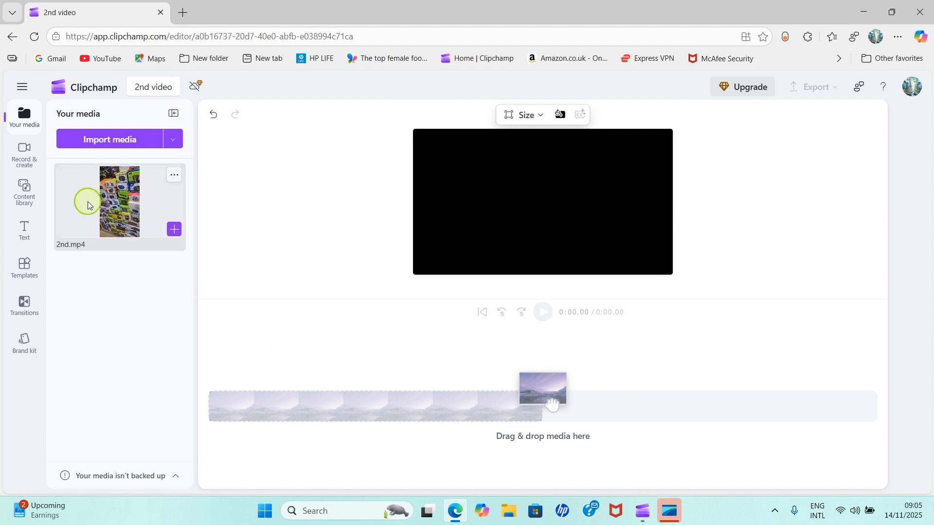
# - Place 2nd.mp4 at the start of the timeline and set the playhead at about 1:15
pyautogui.moveTo(89, 204); pyautogui.dragTo(244, 410)
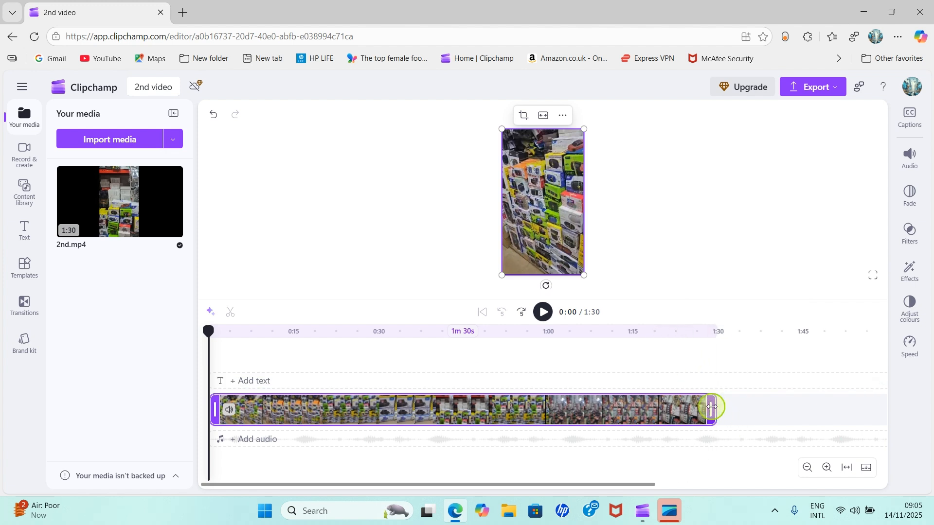
pyautogui.click(639, 360)
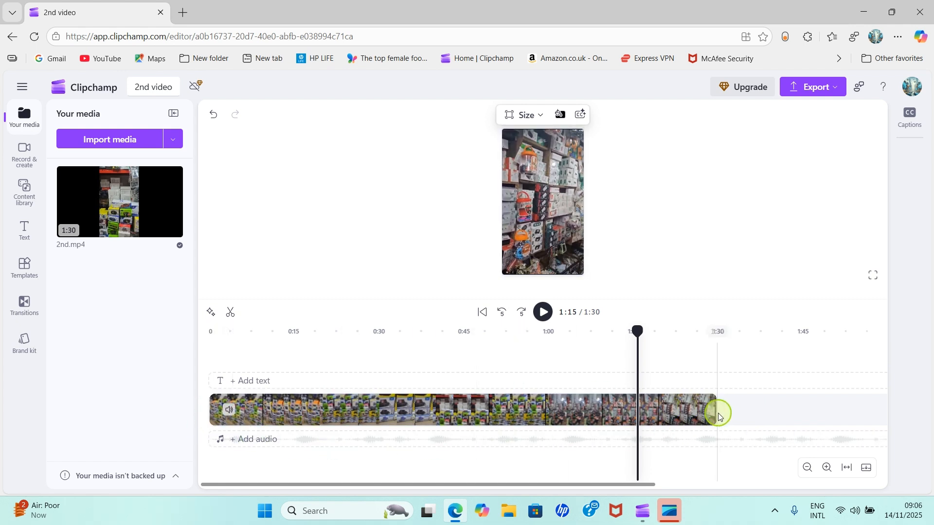
# - Detach the audio from the 2nd.mp4 clip on the timeline
pyautogui.click(578, 411)
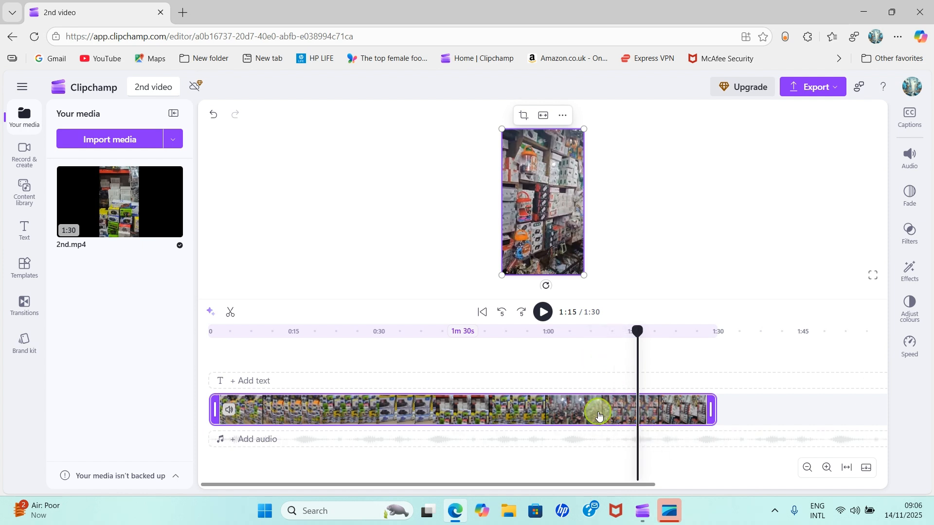
pyautogui.click(912, 166)
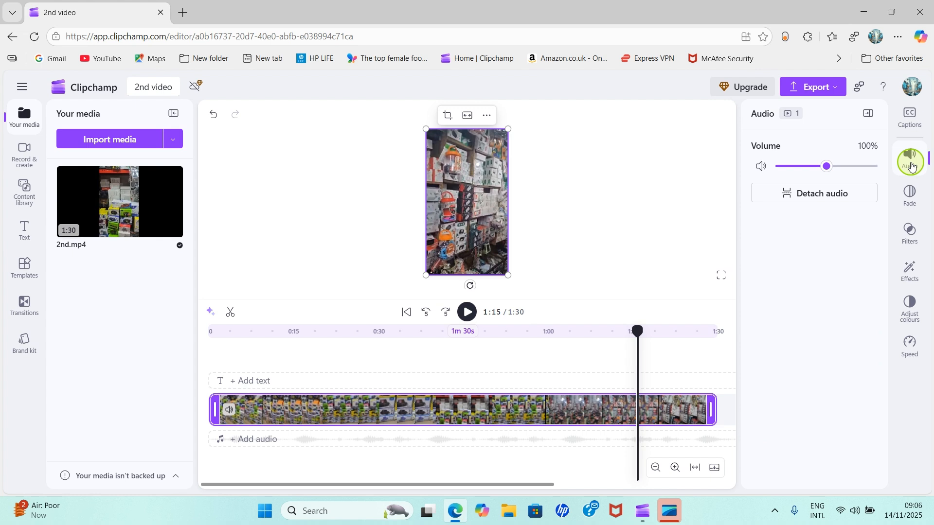
pyautogui.click(823, 194)
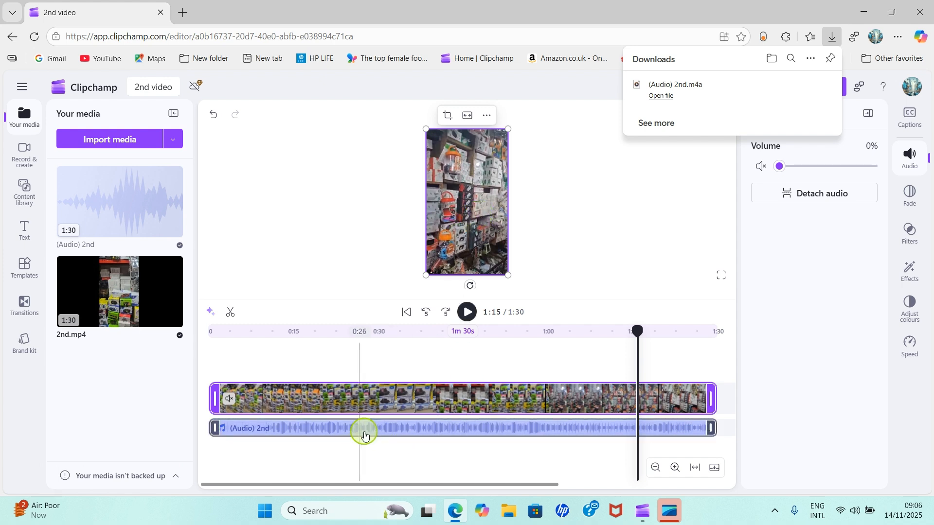
# - Delete the detached audio clip from the timeline and set the playhead at about 1:07
pyautogui.click(331, 433)
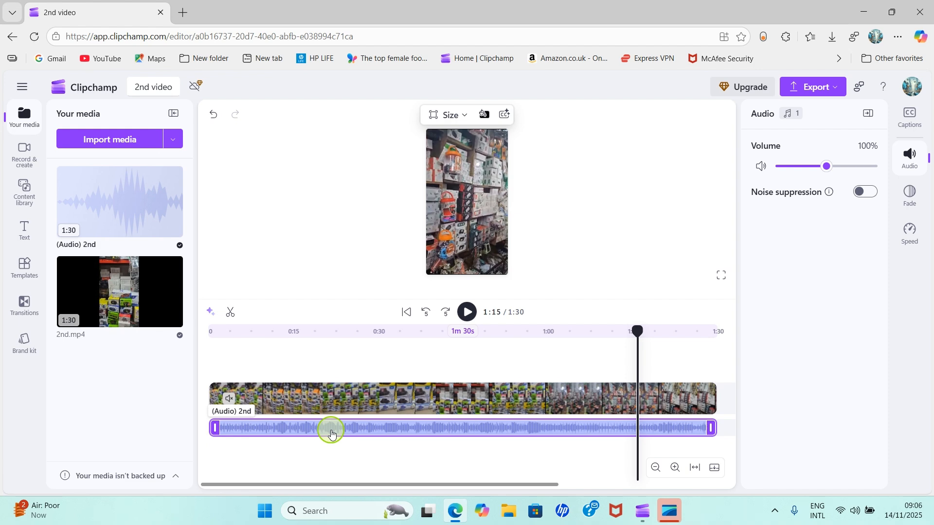
pyautogui.rightClick(330, 433)
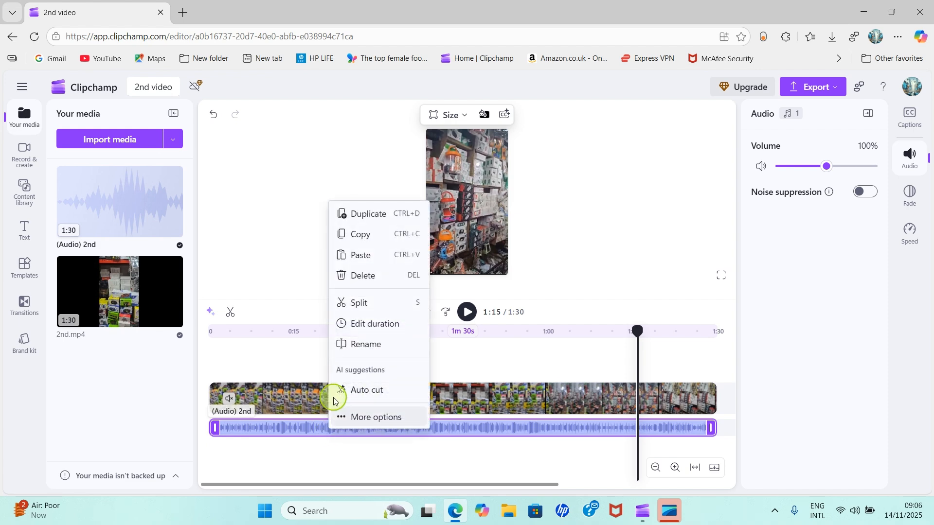
pyautogui.click(360, 276)
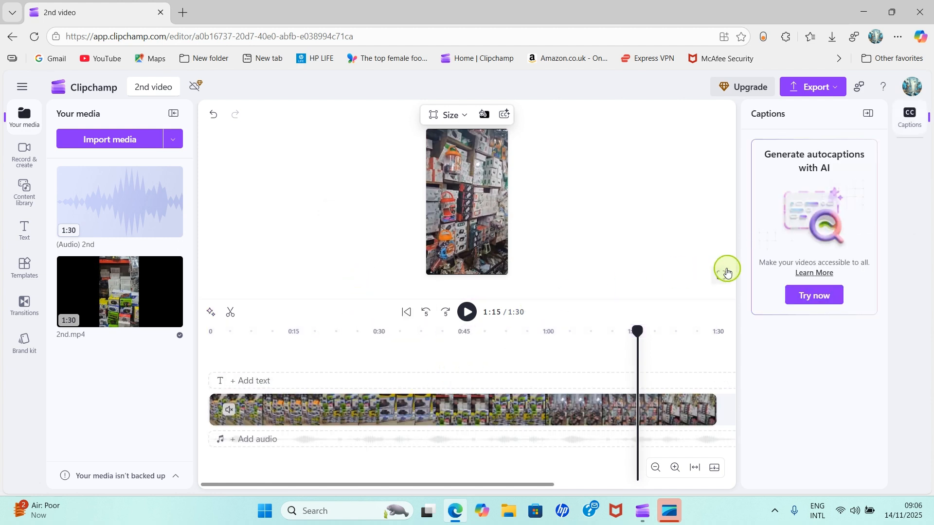
pyautogui.click(586, 422)
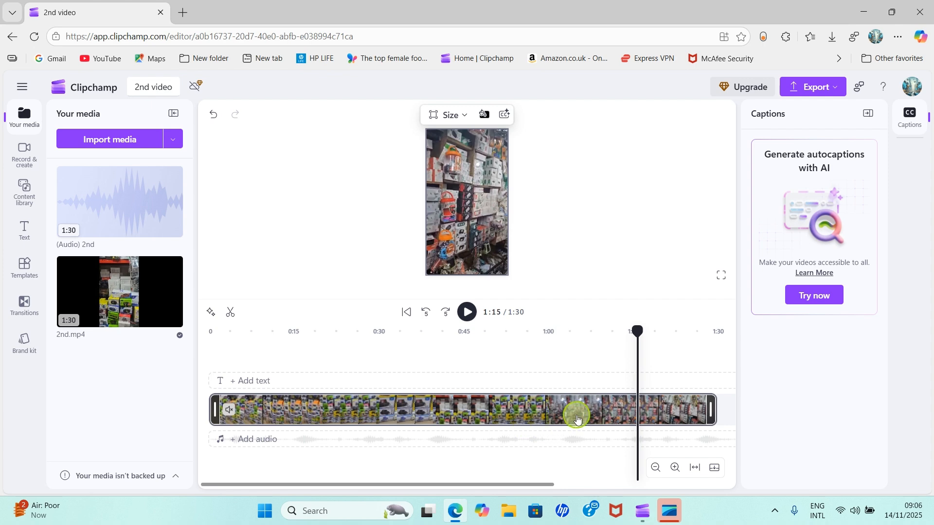
pyautogui.click(591, 361)
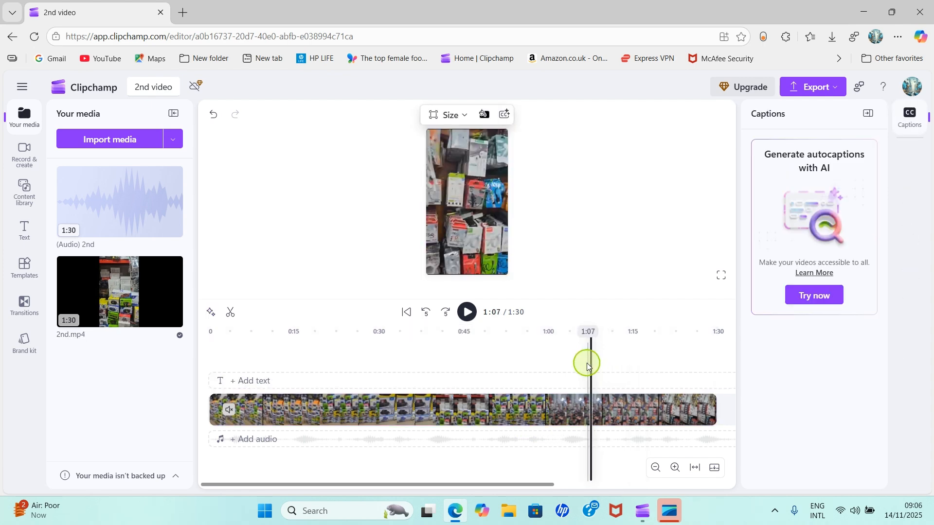
# - Export the silent video in 1080p quality and save it to the computer
pyautogui.click(813, 92)
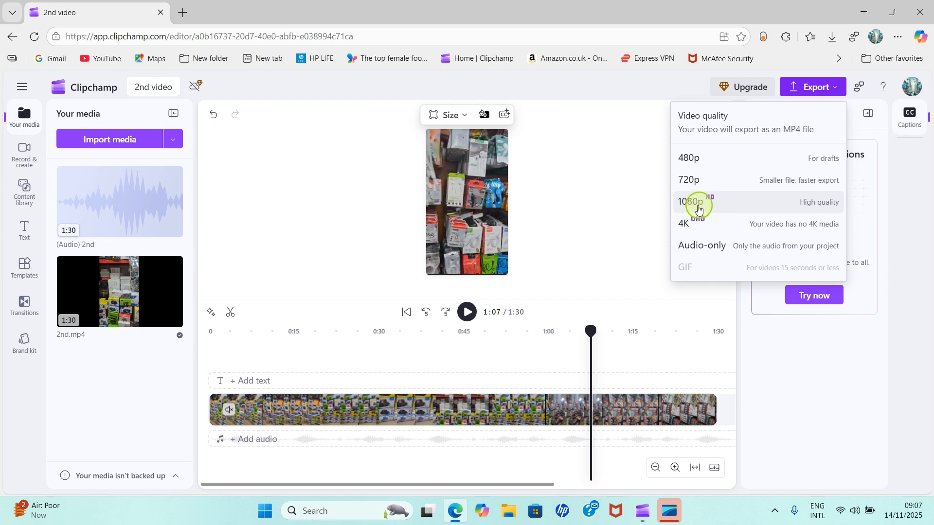
pyautogui.click(728, 204)
pyautogui.click(334, 191)
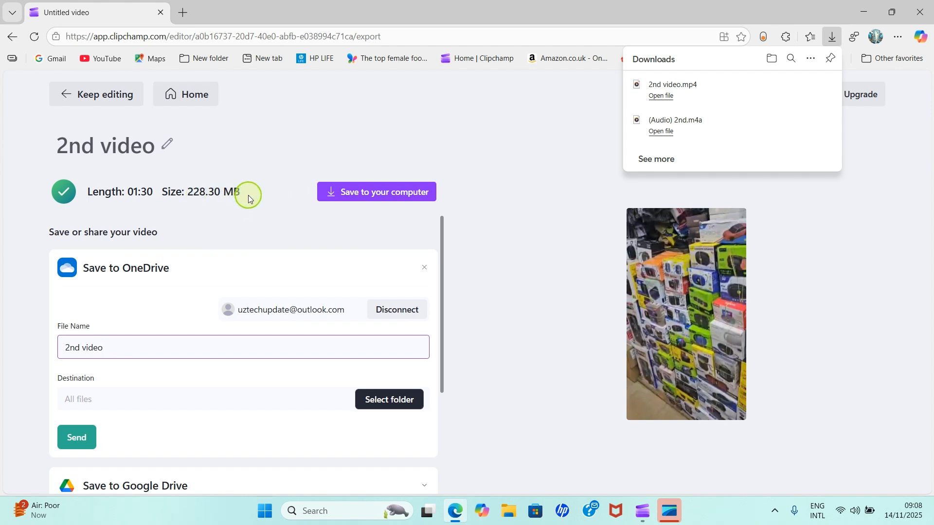
# - Check the Downloads folder in File Explorer for the exported "2nd video" file, and return to the desktop
pyautogui.click(514, 523)
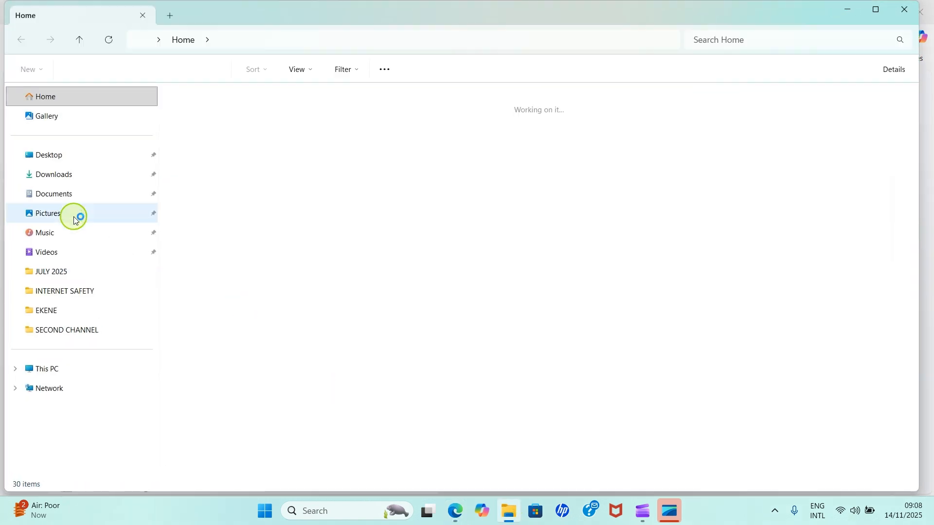
pyautogui.click(67, 182)
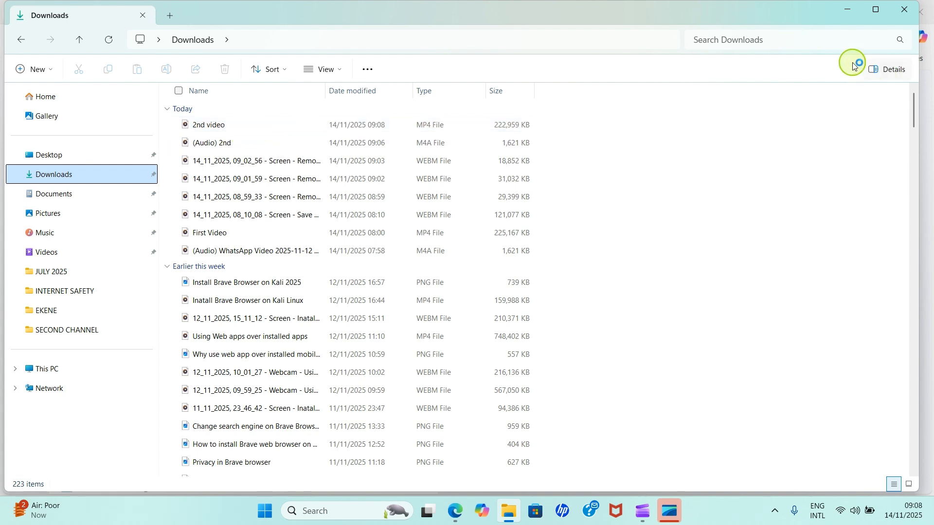
pyautogui.click(849, 11)
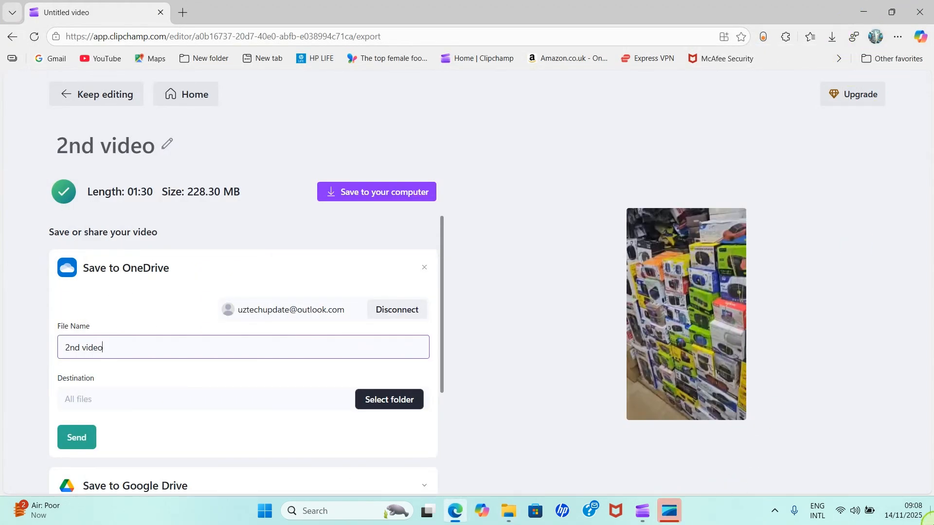
pyautogui.click(929, 519)
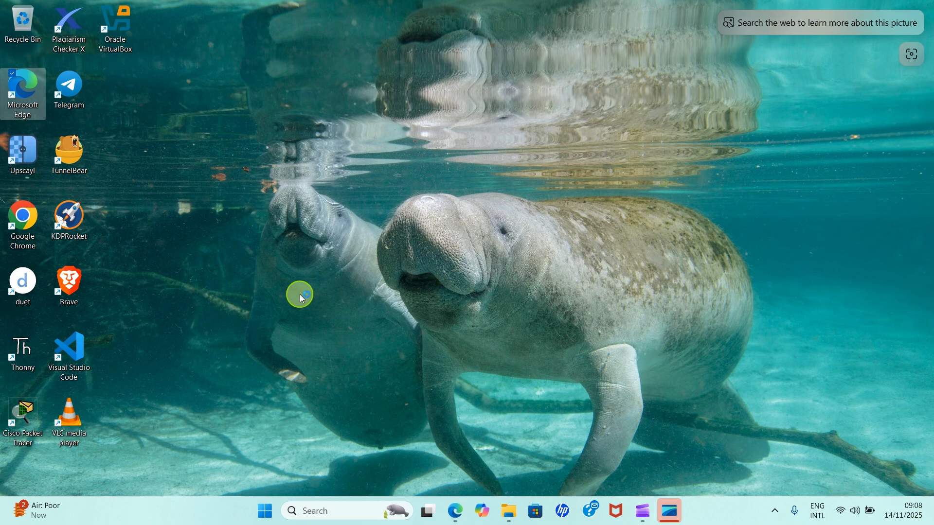